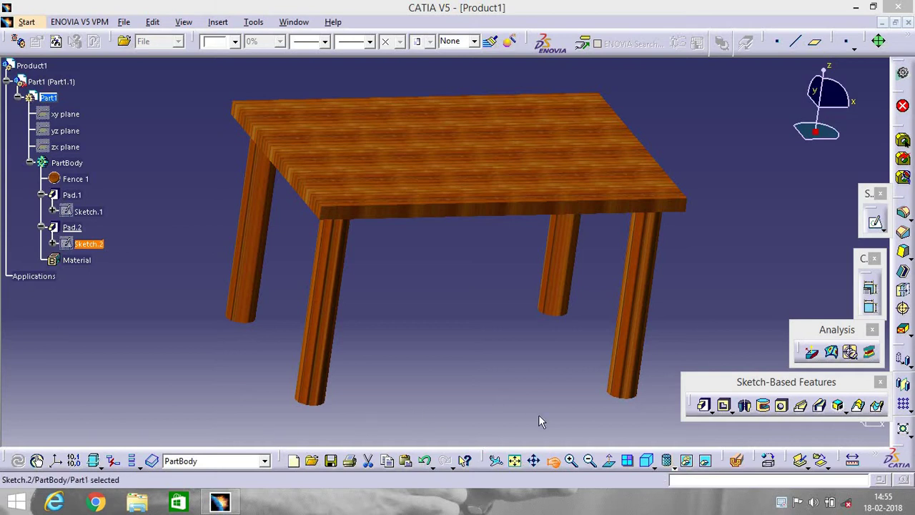
Create a new part document, keeping the proposed part name and hybrid design enabled
middle_drag(558, 308, 171, 70)
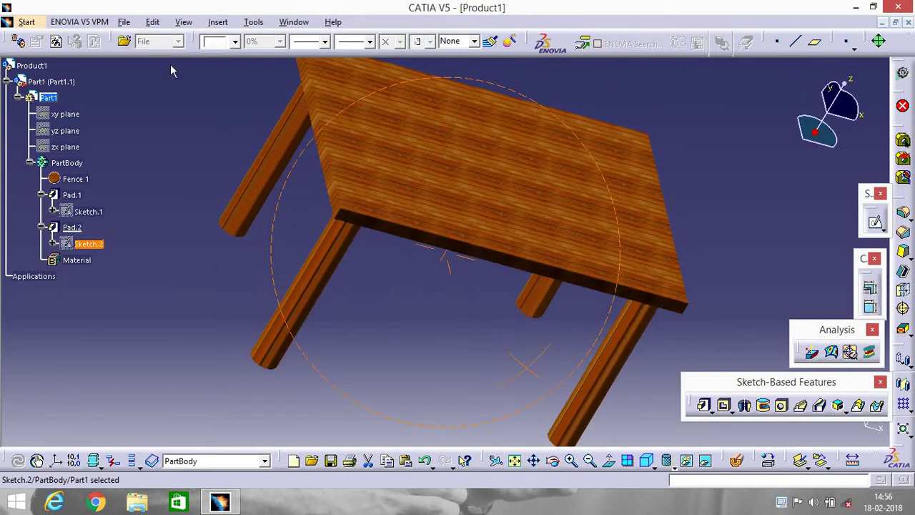
click(123, 22)
click(139, 37)
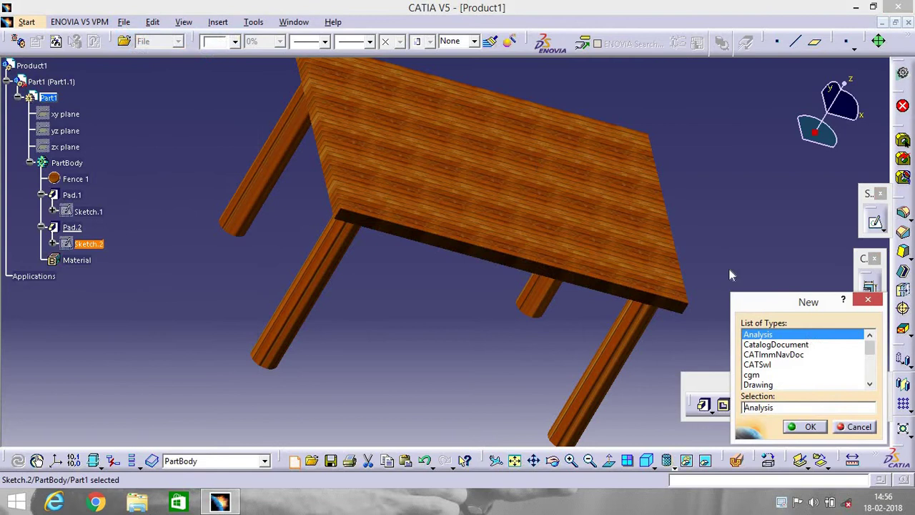
scroll(822, 365, down, 2)
click(759, 384)
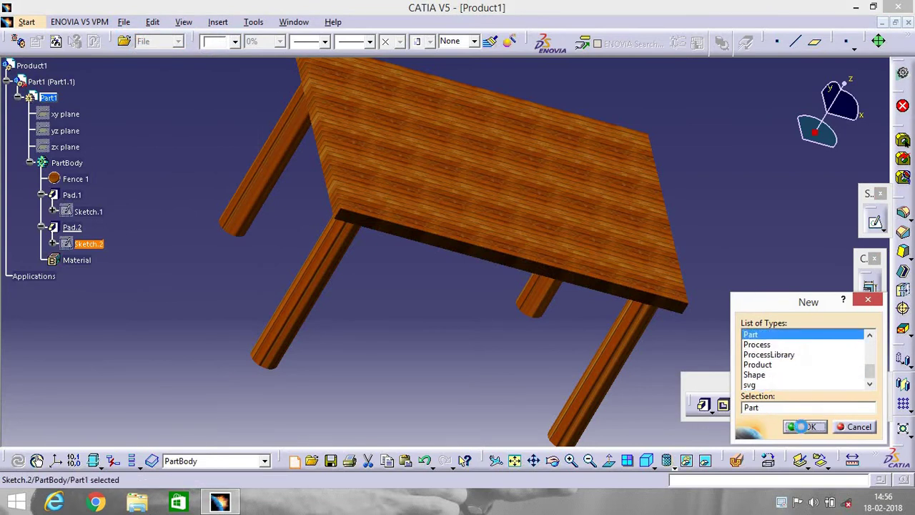
click(802, 427)
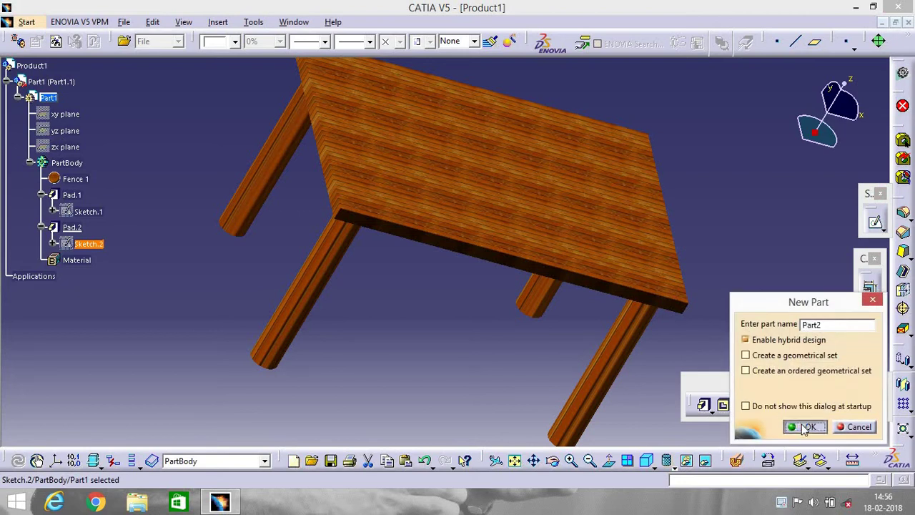
click(802, 427)
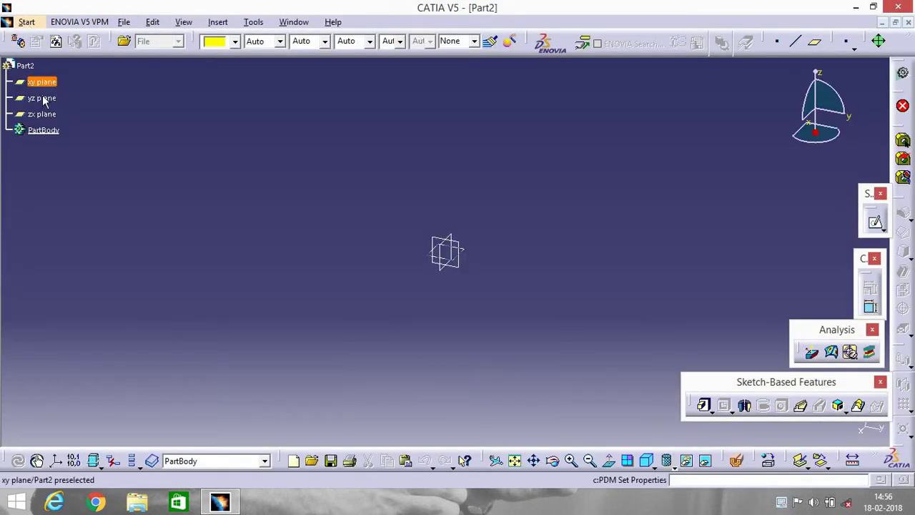
Sketch a centered rectangle about 115 mm wide and 152 mm high around the origin on the xy plane
click(42, 82)
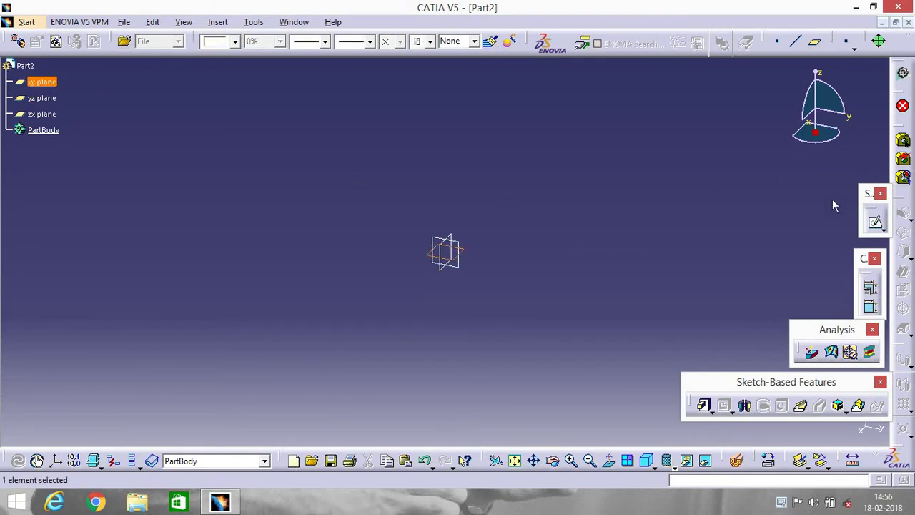
click(874, 222)
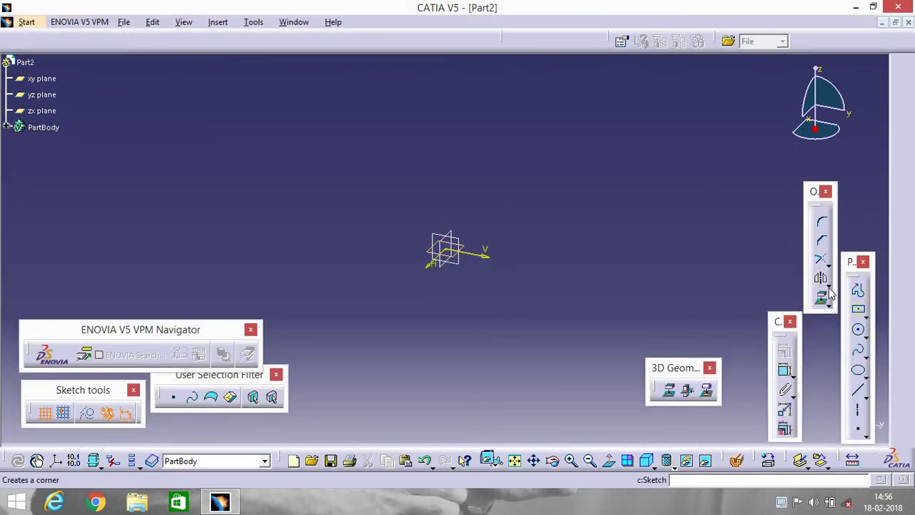
click(859, 310)
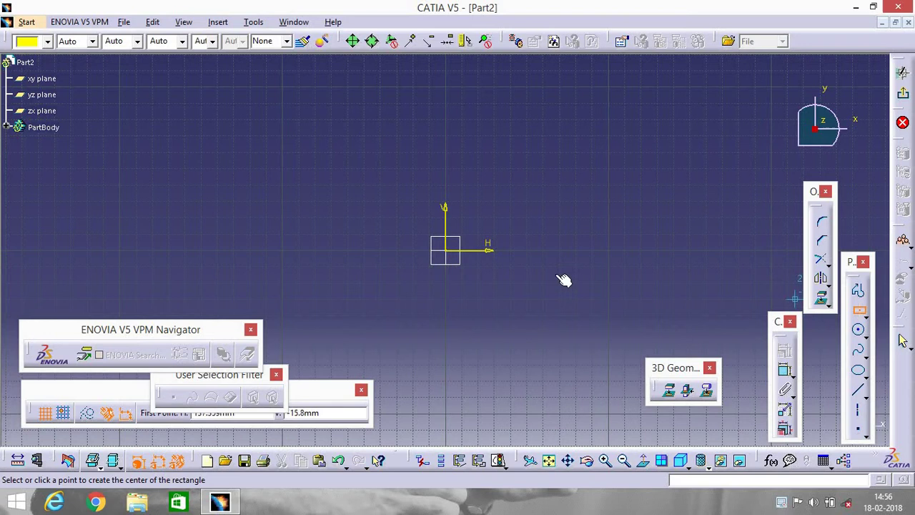
click(457, 237)
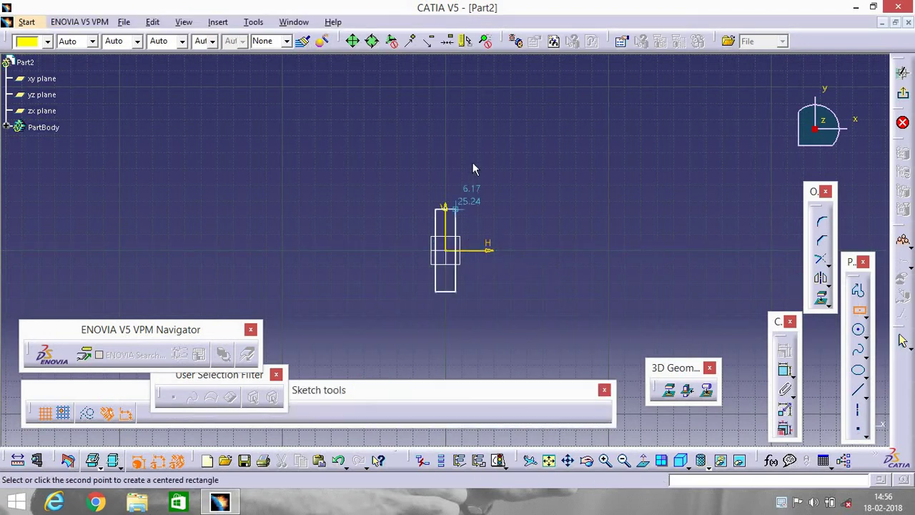
click(540, 126)
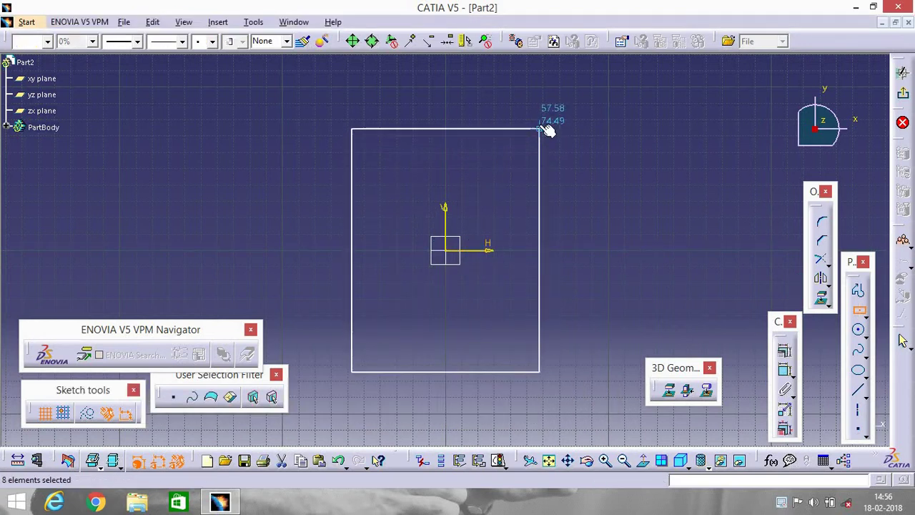
Add dimensional constraints for the rectangle's vertical height and horizontal width
click(784, 369)
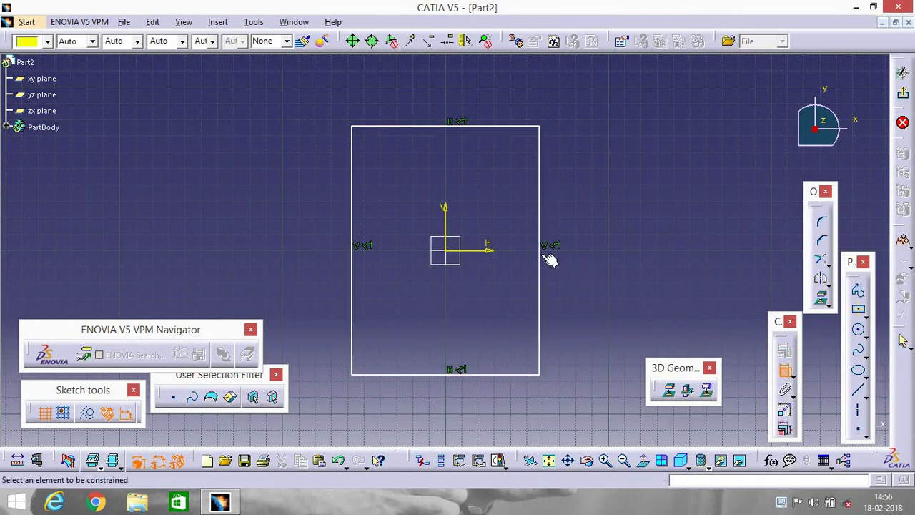
click(548, 257)
click(634, 250)
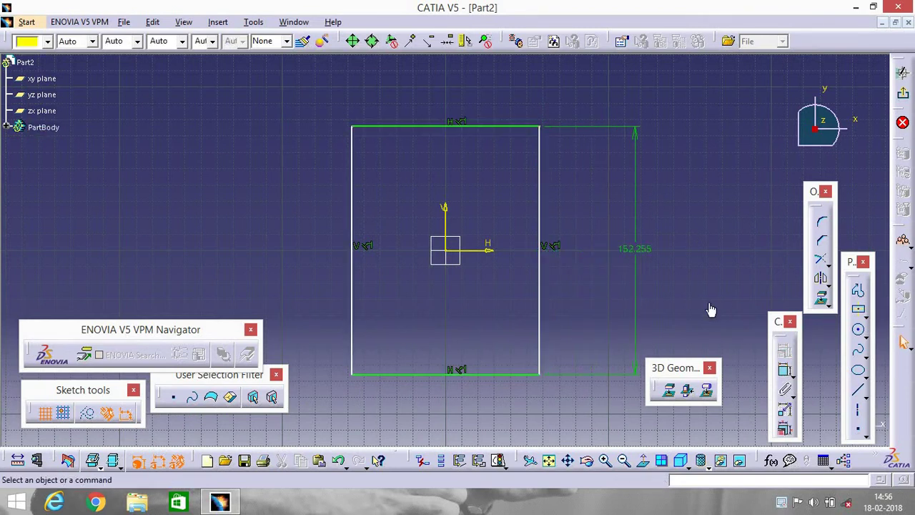
click(784, 369)
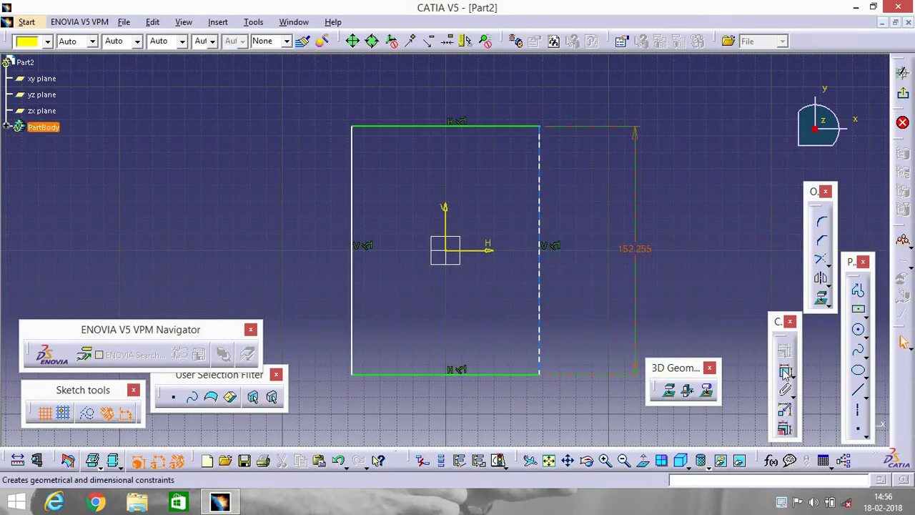
click(474, 125)
click(478, 95)
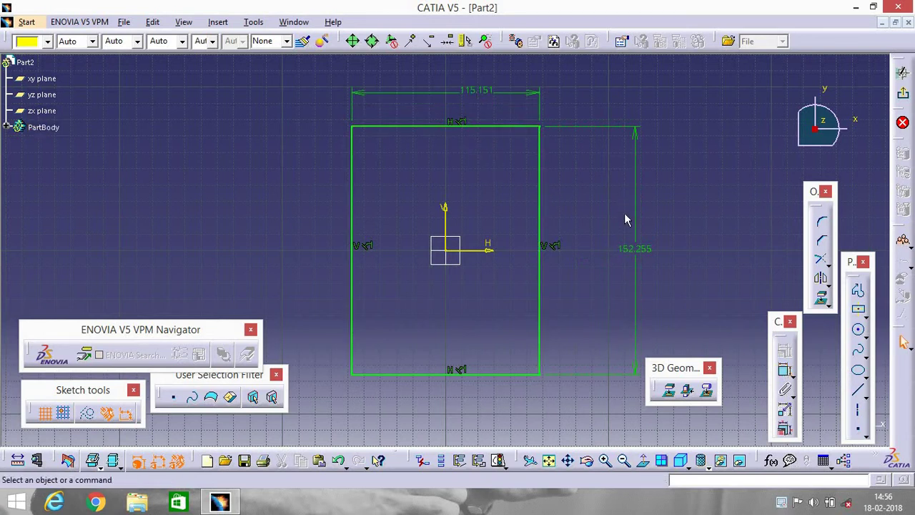
Set the rectangle's height to 1000 mm and its width to 1500 mm
double_click(638, 251)
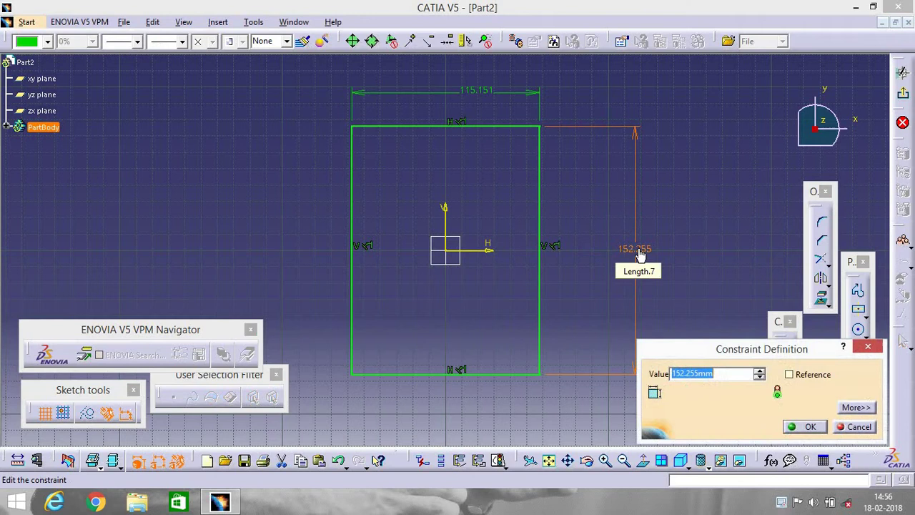
text(1000)
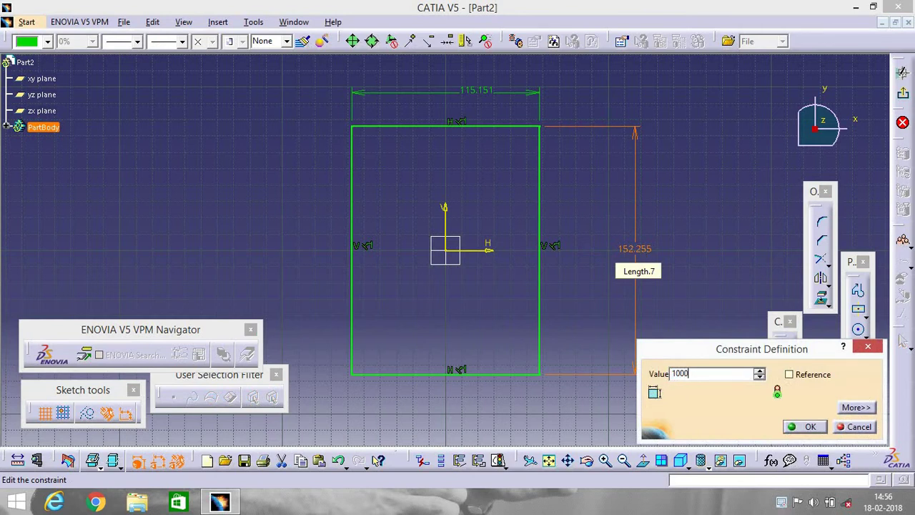
key(Return)
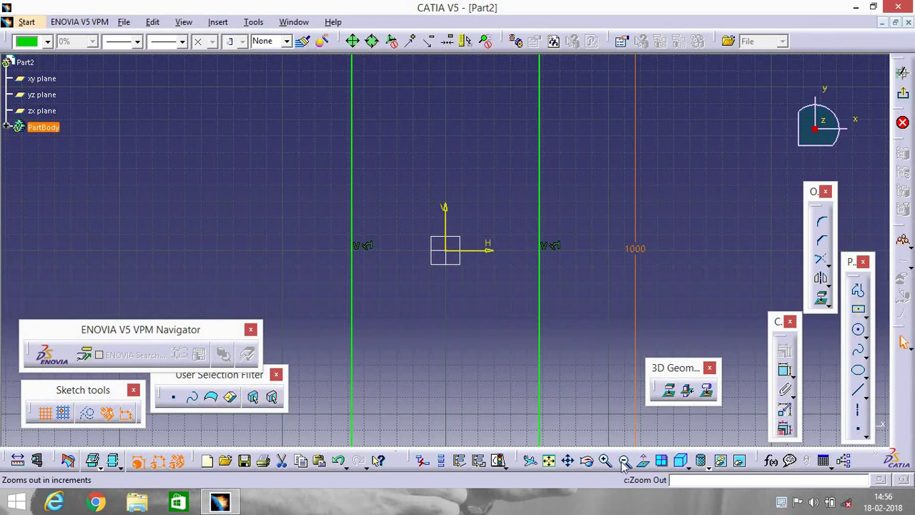
click(624, 461)
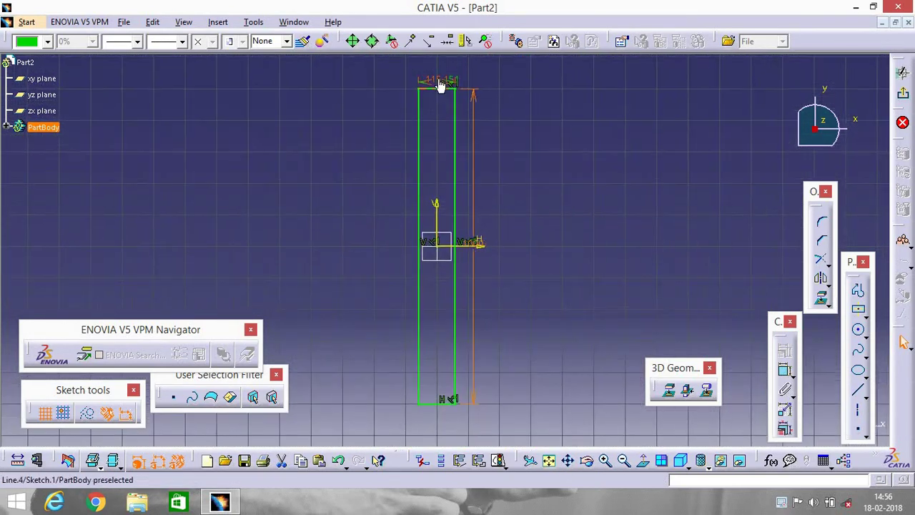
double_click(438, 79)
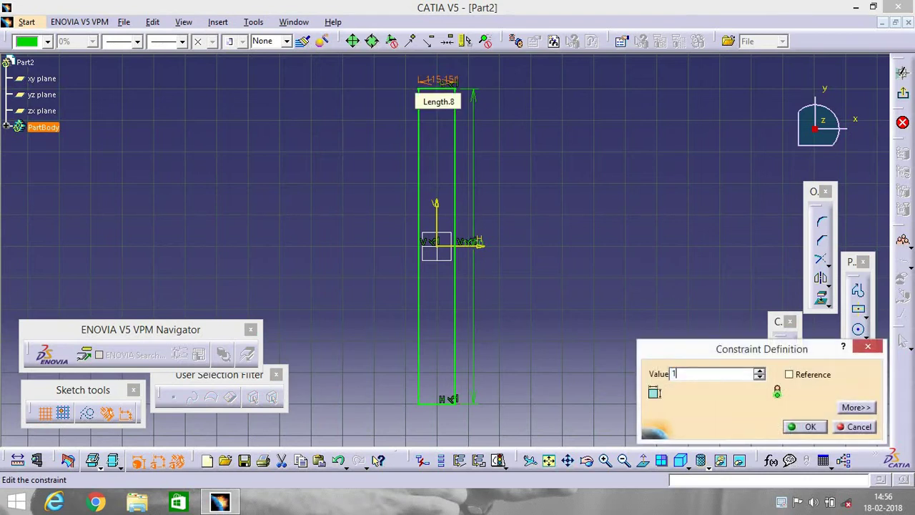
text(1500)
key(Return)
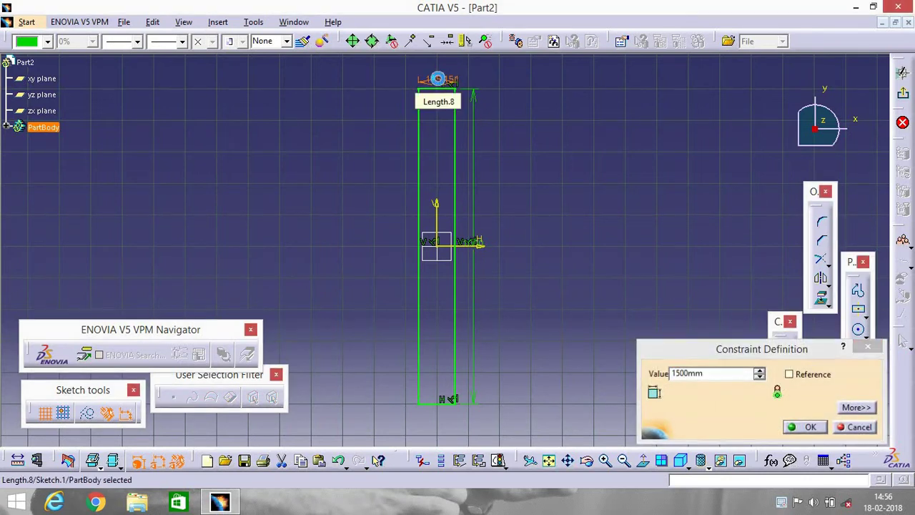
Finish the rectangle sketch and extrude it as a 65 mm Pad to form the tabletop
click(903, 98)
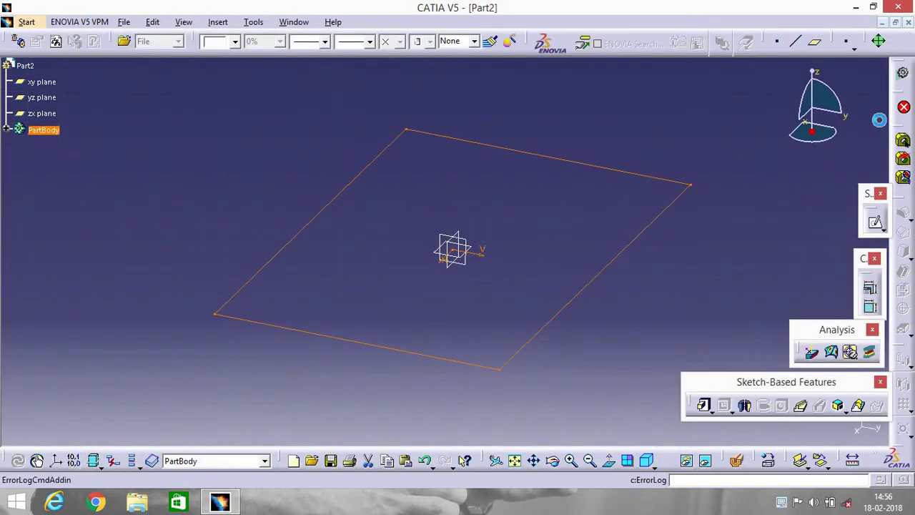
click(703, 405)
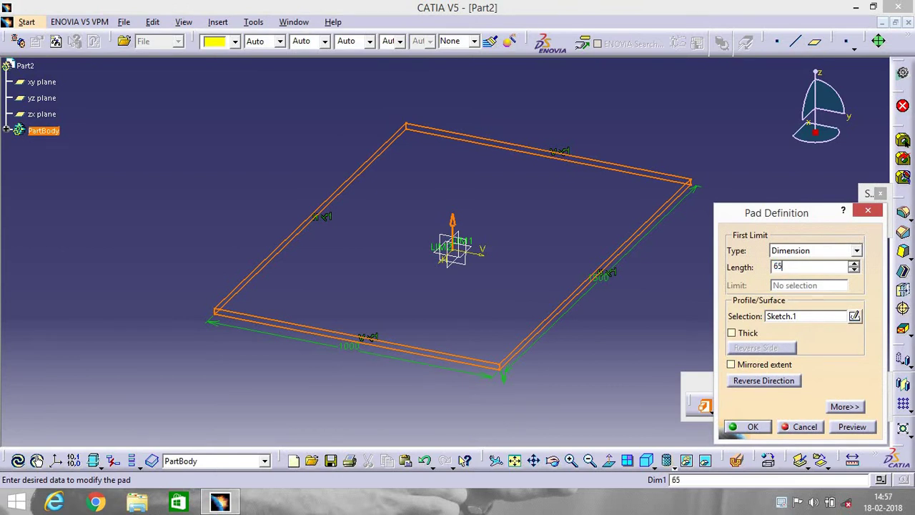
text(65)
key(Return)
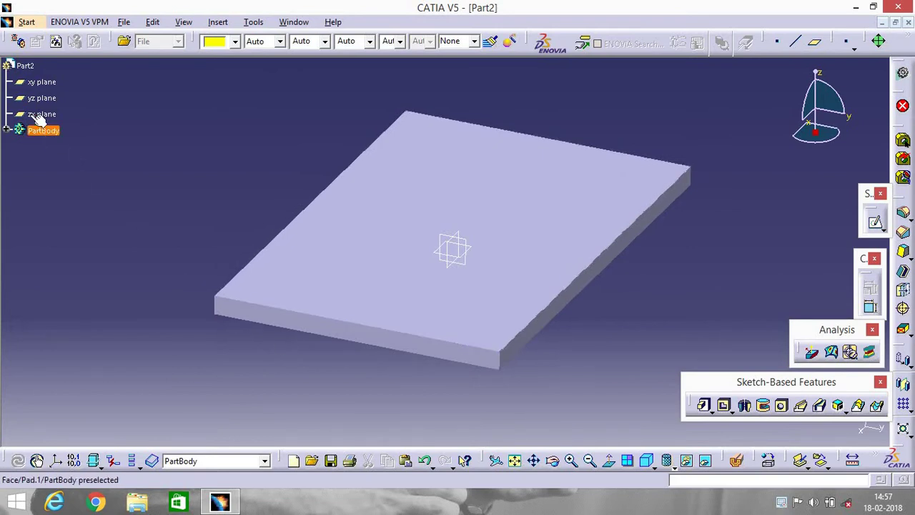
Start a sketch on the tabletop's upper face and draw a circle about 90 mm in diameter near its upper-left corner
click(445, 301)
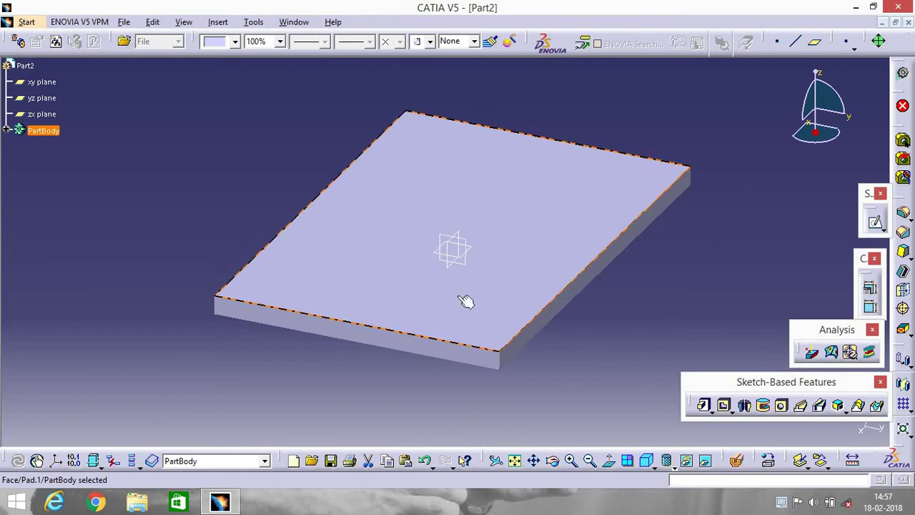
click(874, 223)
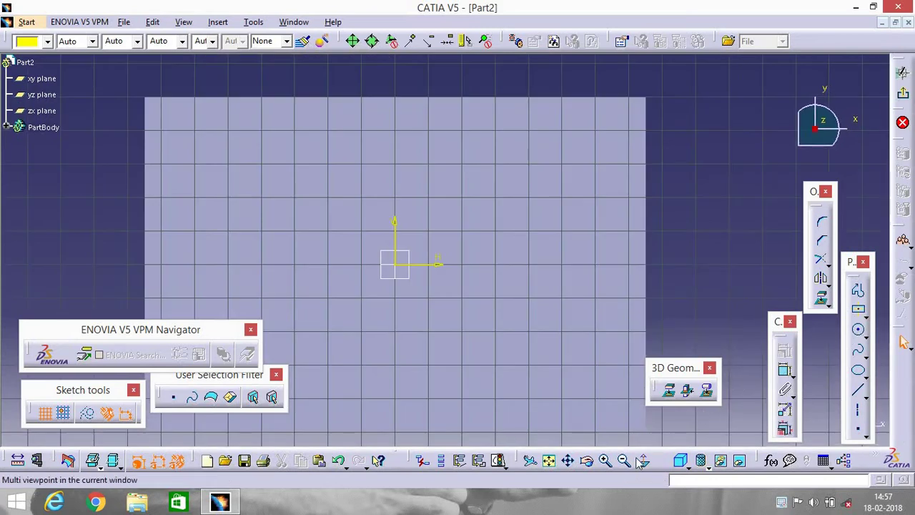
click(858, 329)
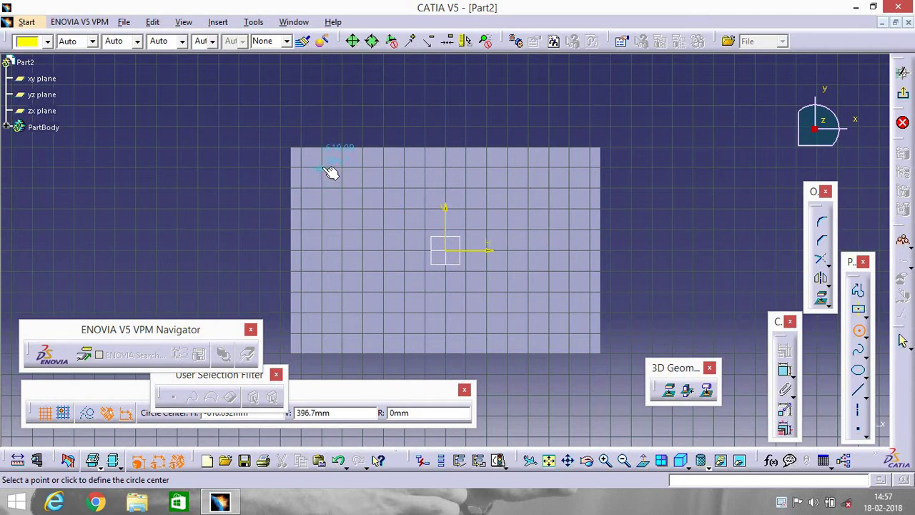
click(321, 168)
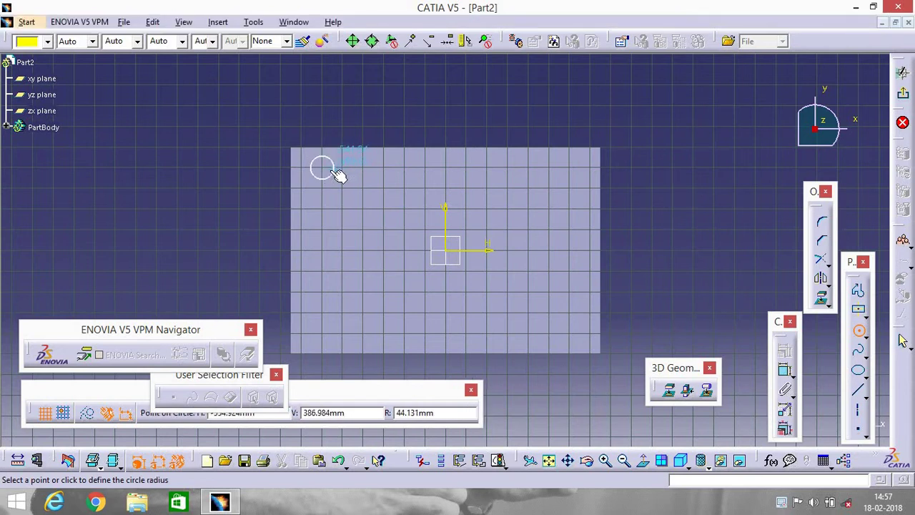
click(331, 167)
Dimension the circle's diameter and set it to 115 mm
click(784, 368)
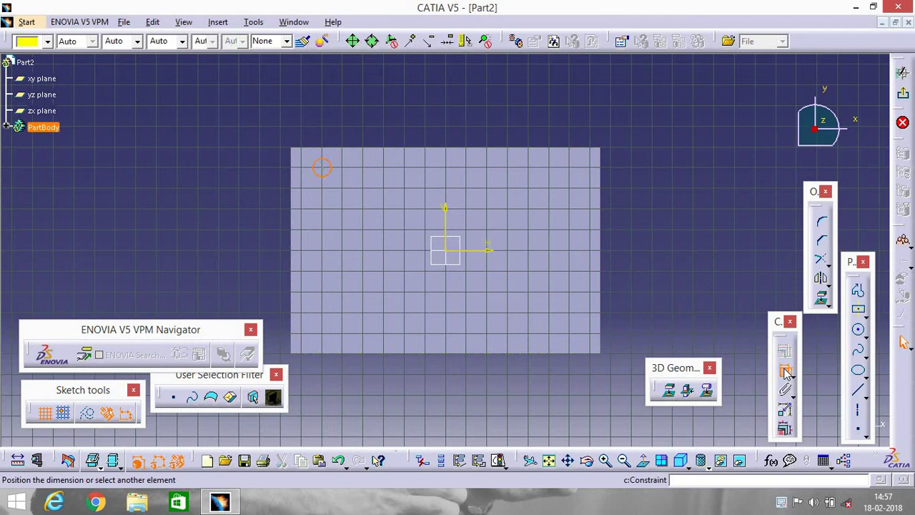
click(667, 325)
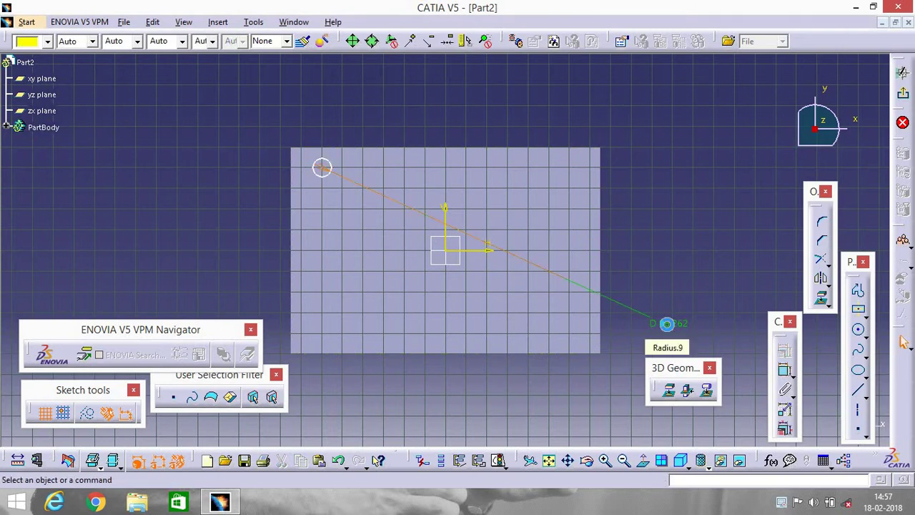
double_click(666, 326)
text(11)
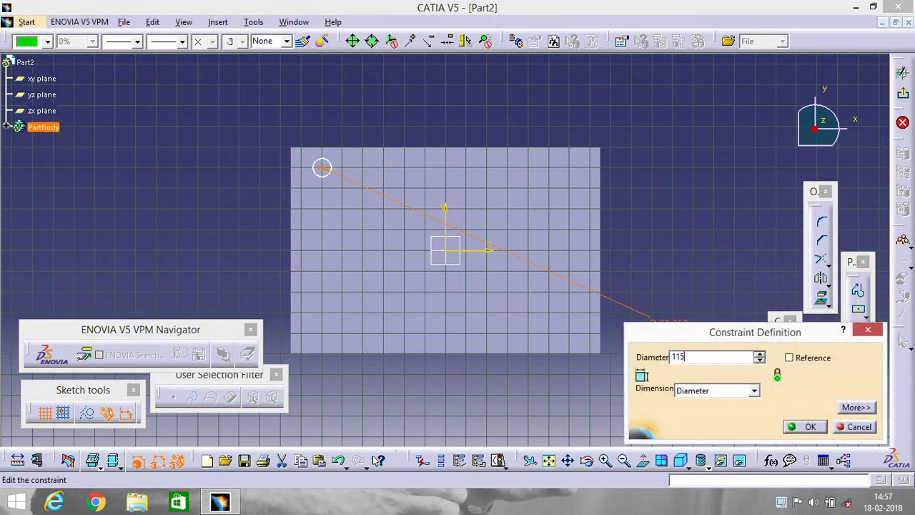
text(5)
click(804, 426)
Constrain the distance from the circle's centre to the tabletop's upper edge and set it to 110 mm
click(783, 369)
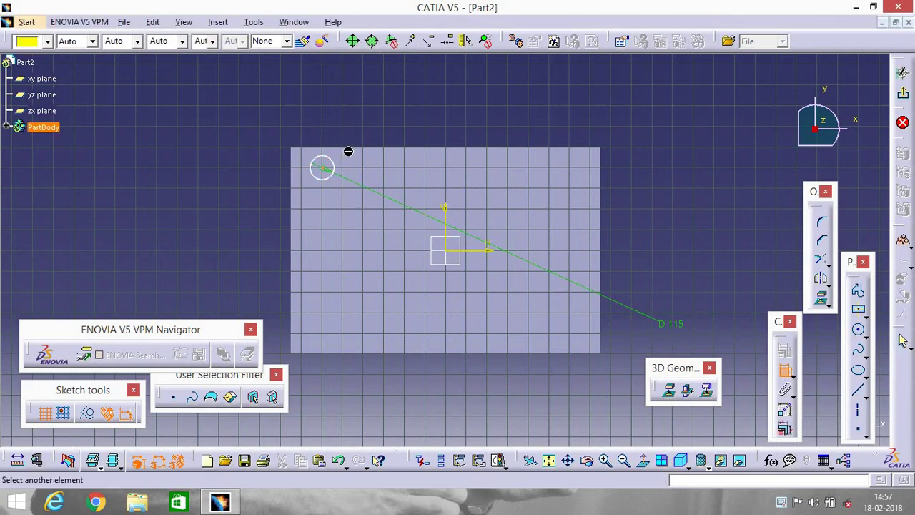
click(356, 151)
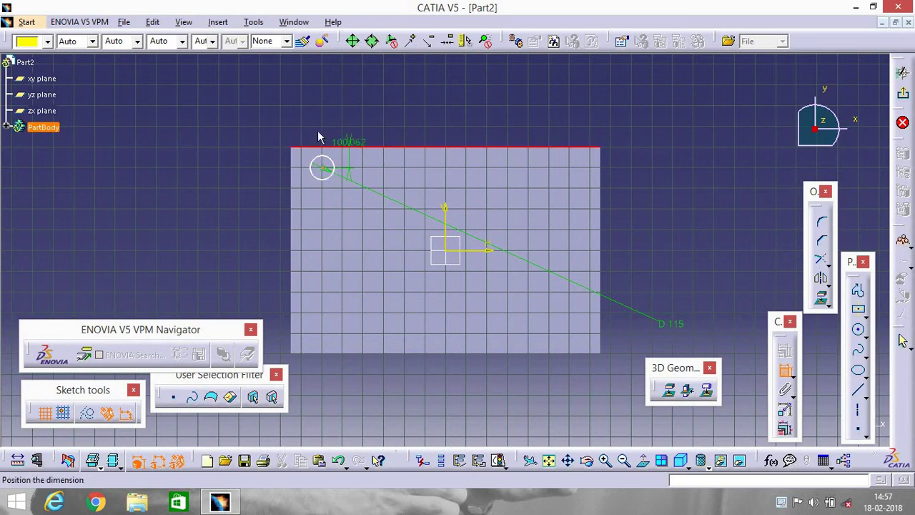
click(259, 130)
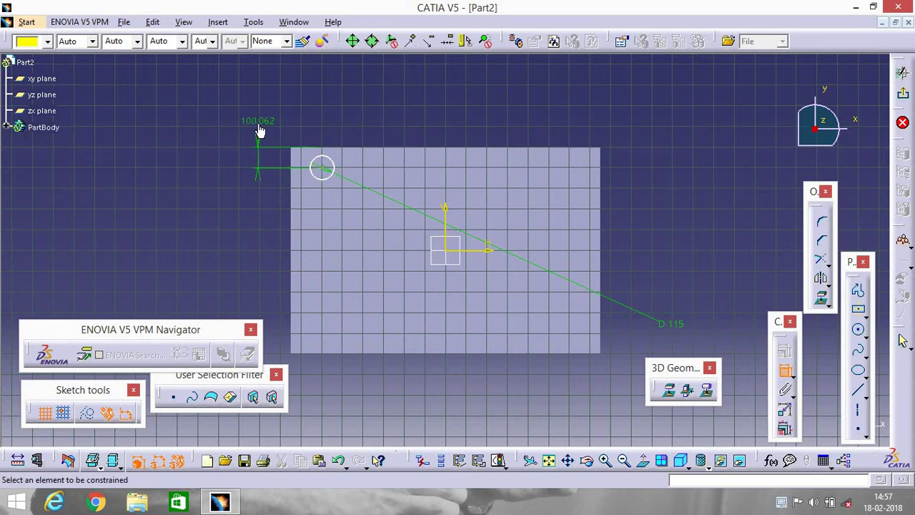
double_click(258, 123)
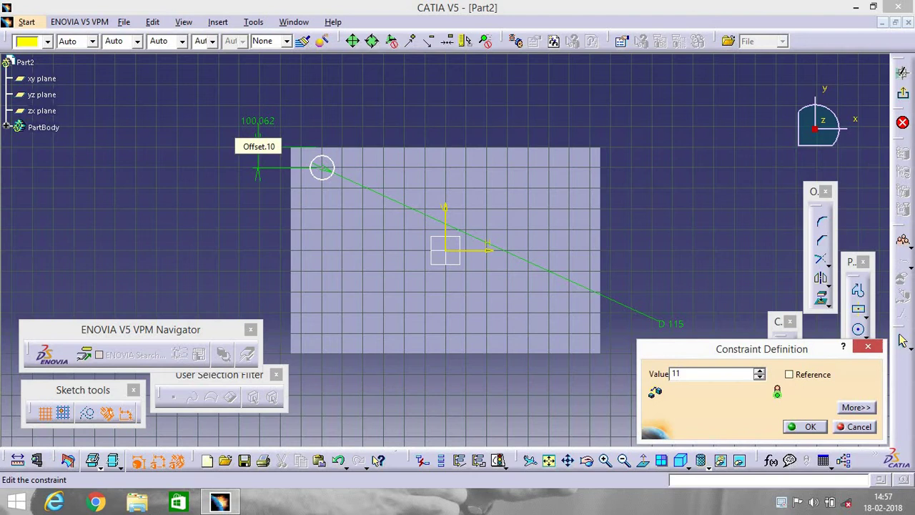
text(110)
key(Return)
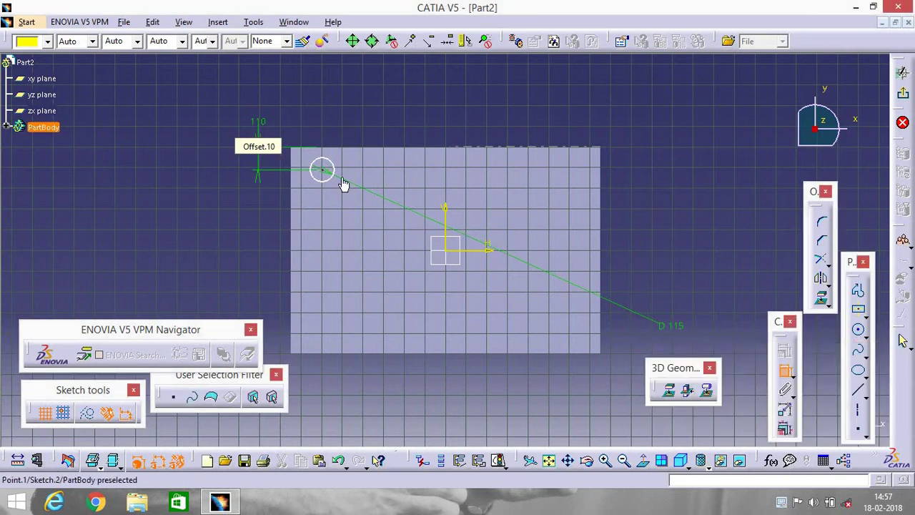
Dimension the distance from the circle's centre to the tabletop's left edge
click(323, 169)
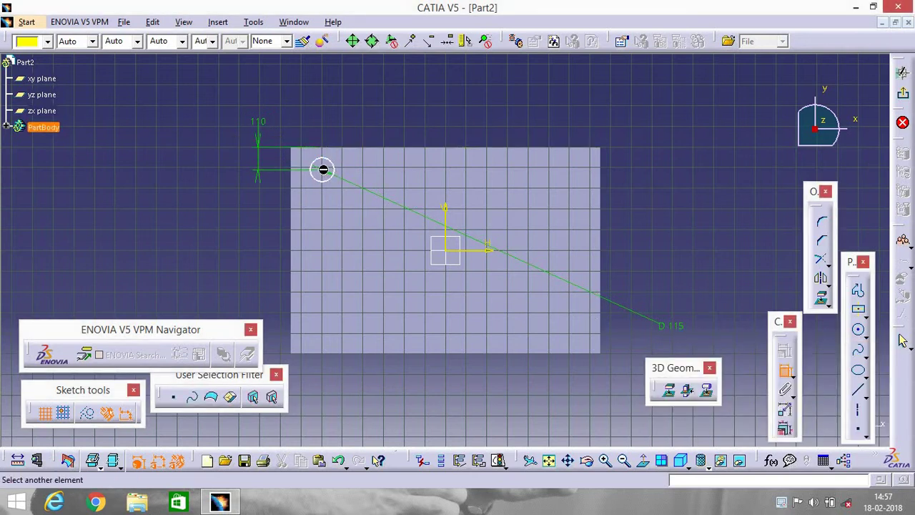
click(291, 194)
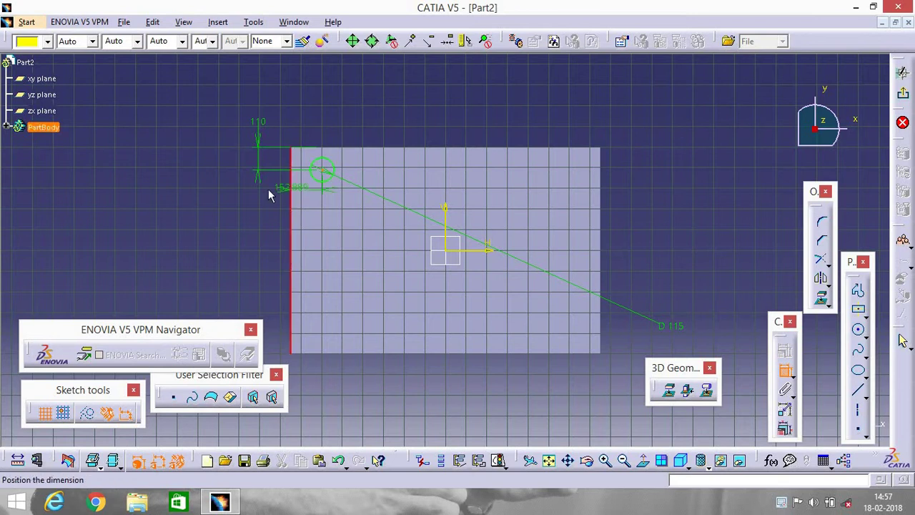
click(183, 195)
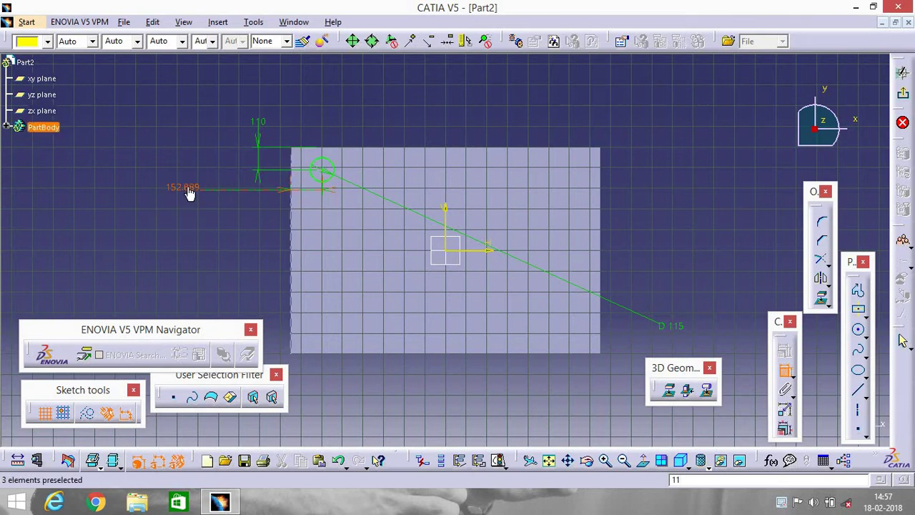
Try to set the distance from the circle's centre to the tabletop's left edge to 110 mm
double_click(190, 191)
text(1)
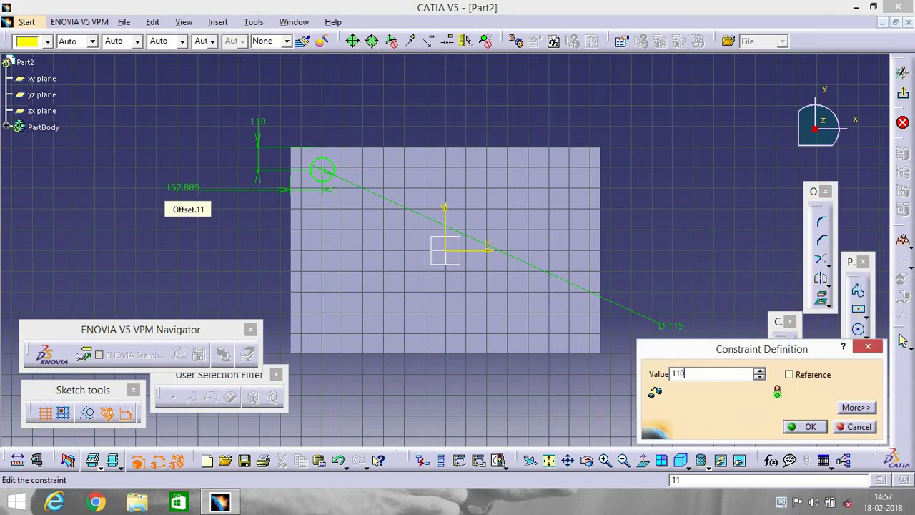
text(10)
key(Return)
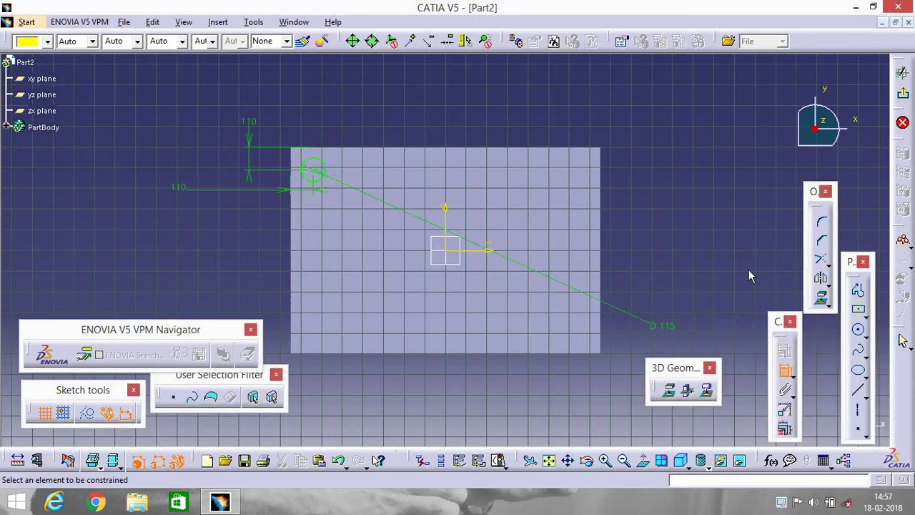
click(330, 178)
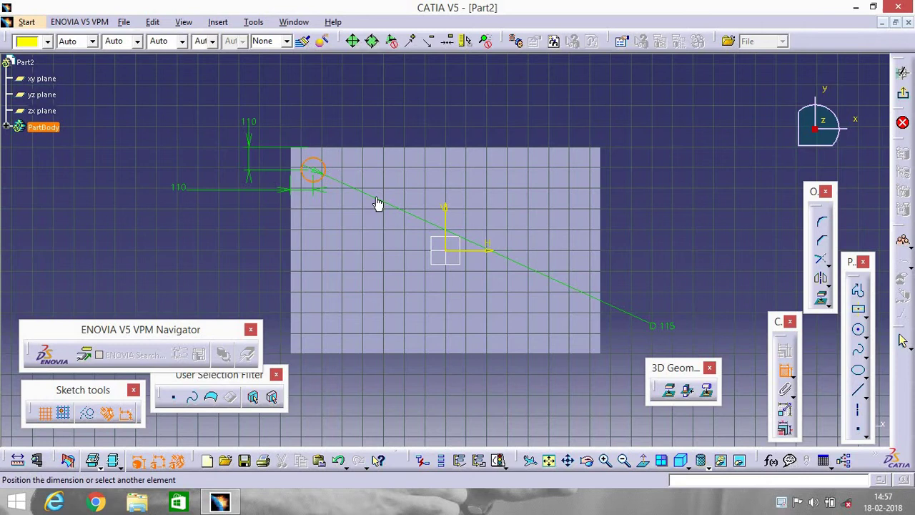
click(784, 369)
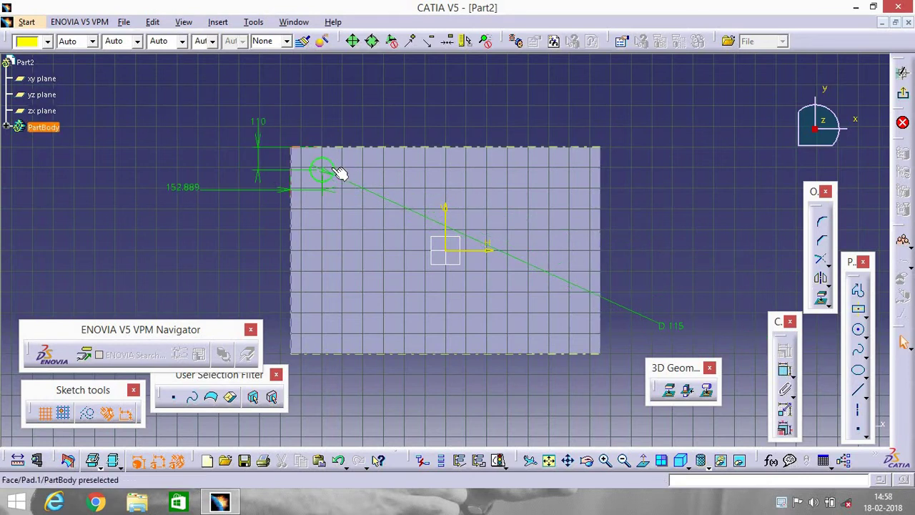
key(Escape)
Mirror the circle about the sketch's vertical axis and mirror the resulting upper-right circle about the horizontal axis
click(335, 171)
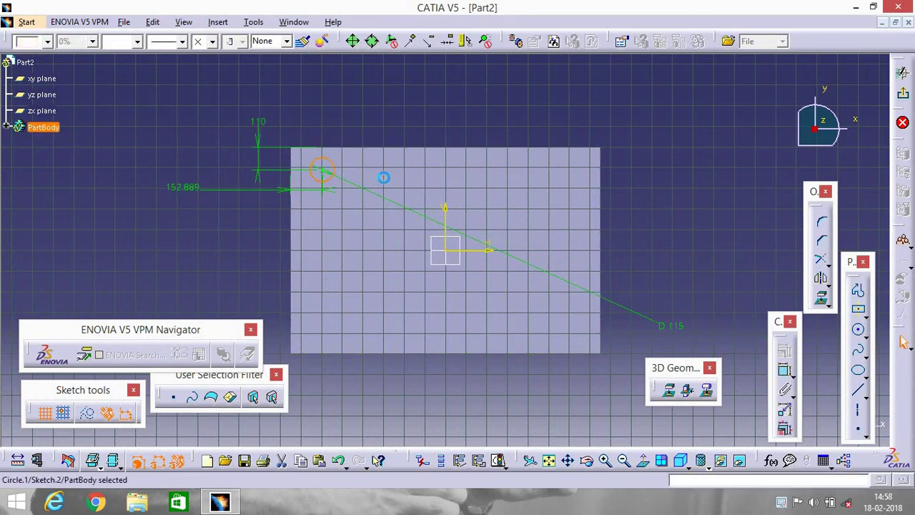
click(819, 278)
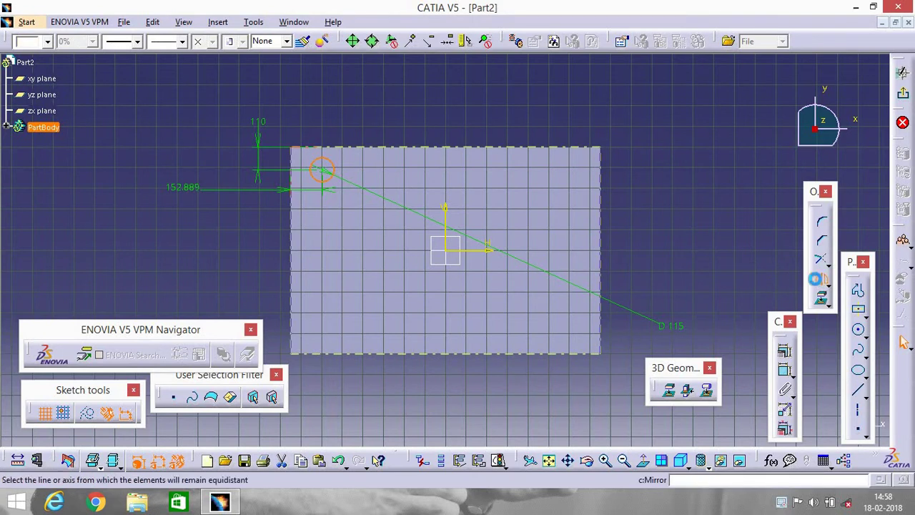
click(445, 212)
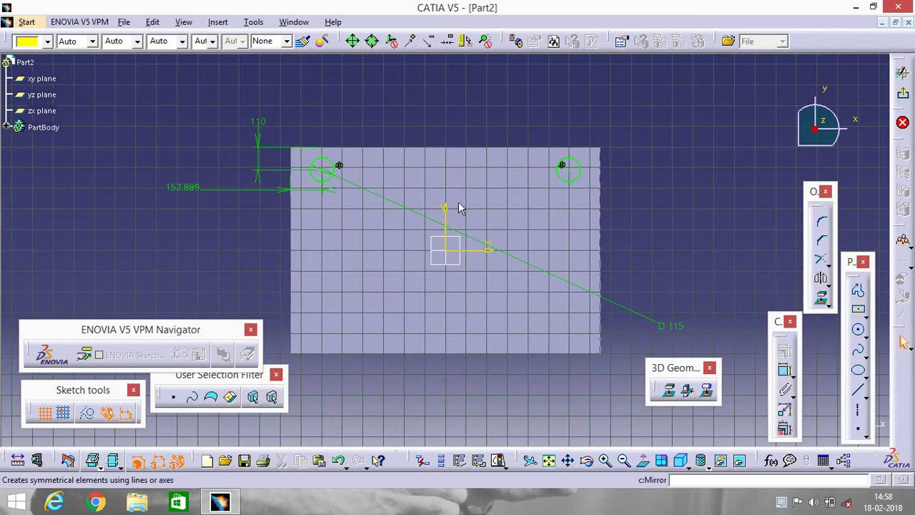
click(575, 176)
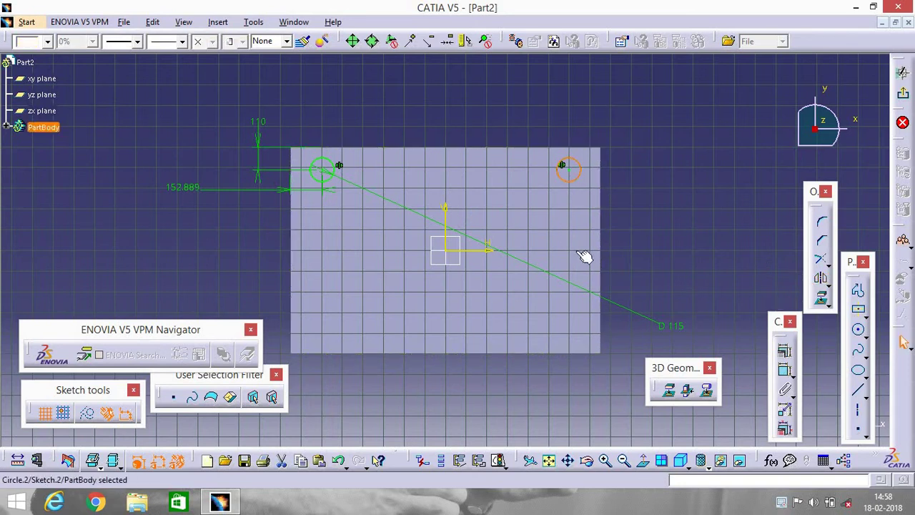
click(820, 278)
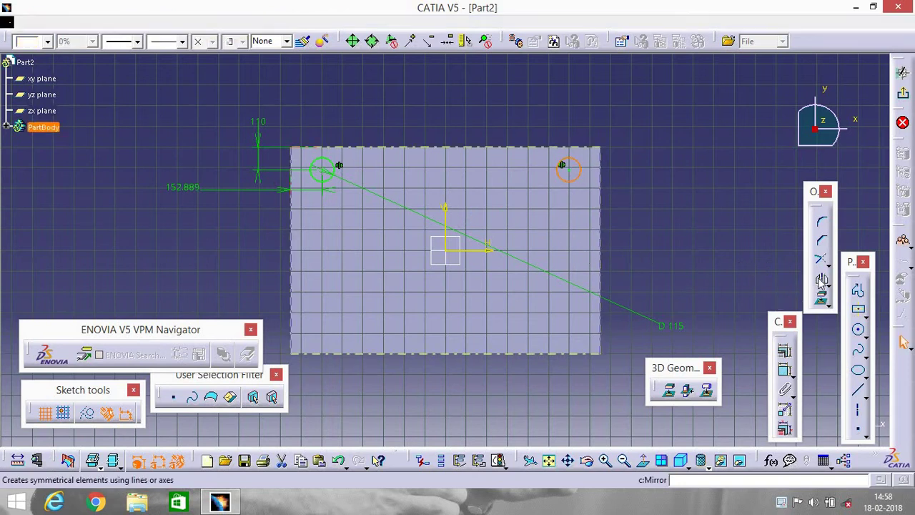
click(490, 251)
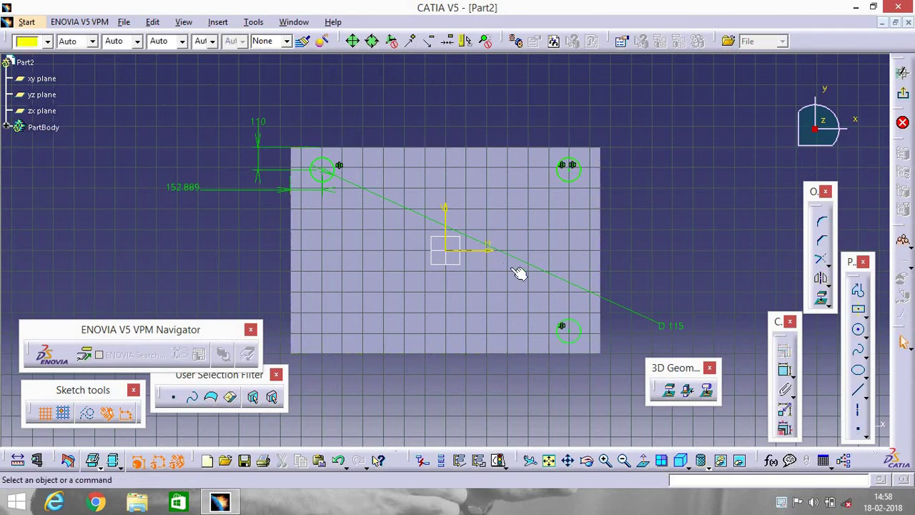
Mirror the lower-right circle about the sketch's vertical axis to complete the four leg profiles
click(819, 279)
click(580, 333)
click(823, 282)
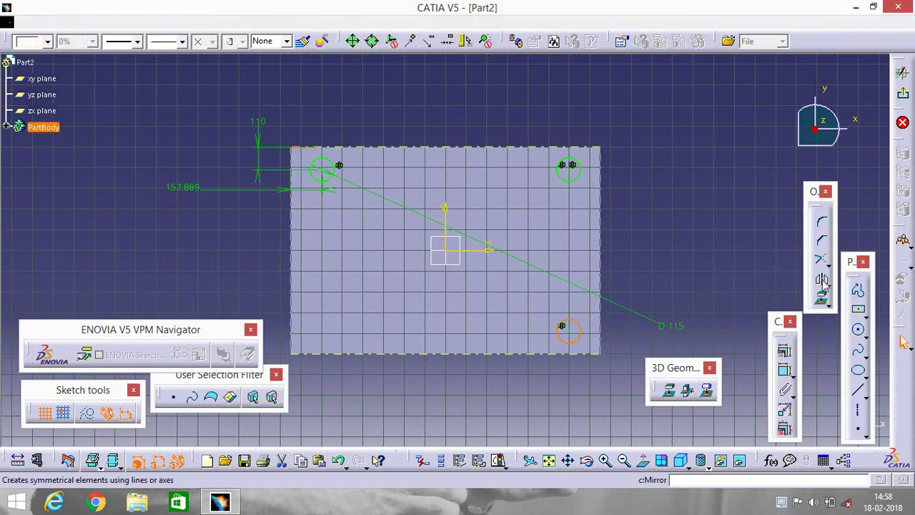
click(451, 223)
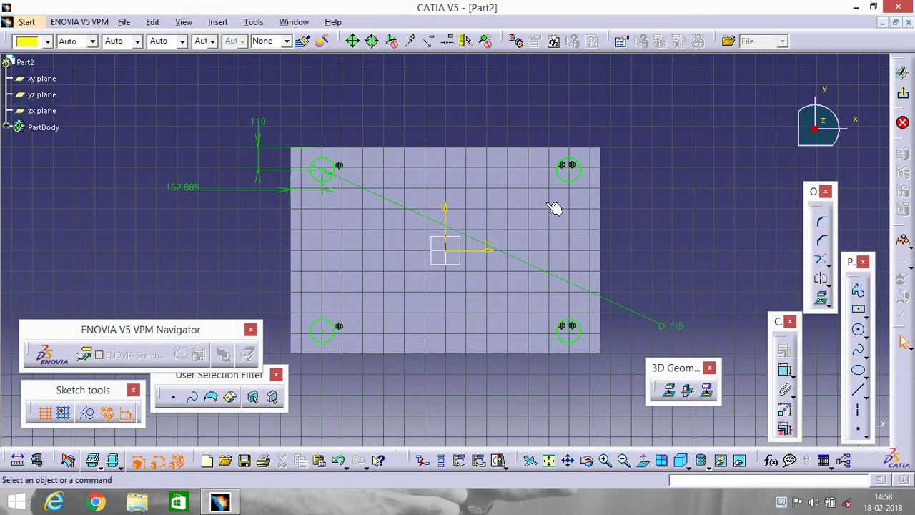
Finish the sketch and extrude the four circles as an 850 mm Pad to form the table legs
click(903, 74)
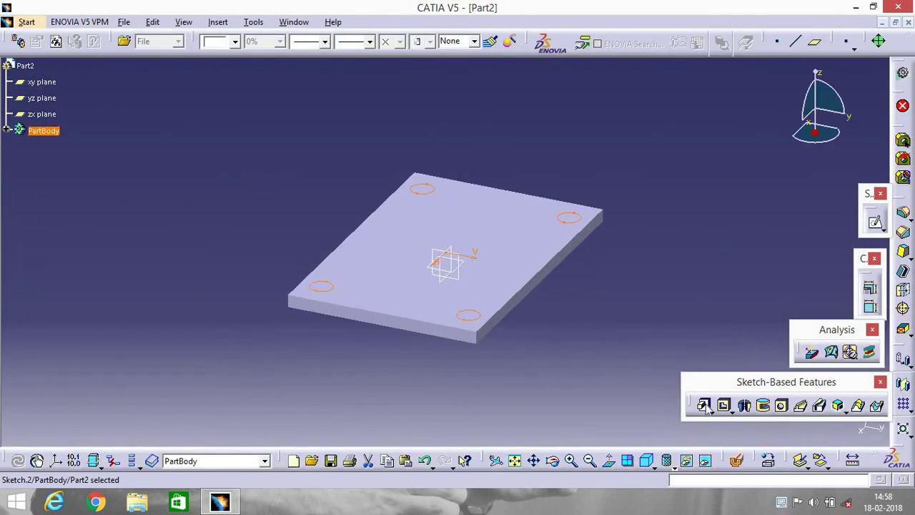
click(704, 405)
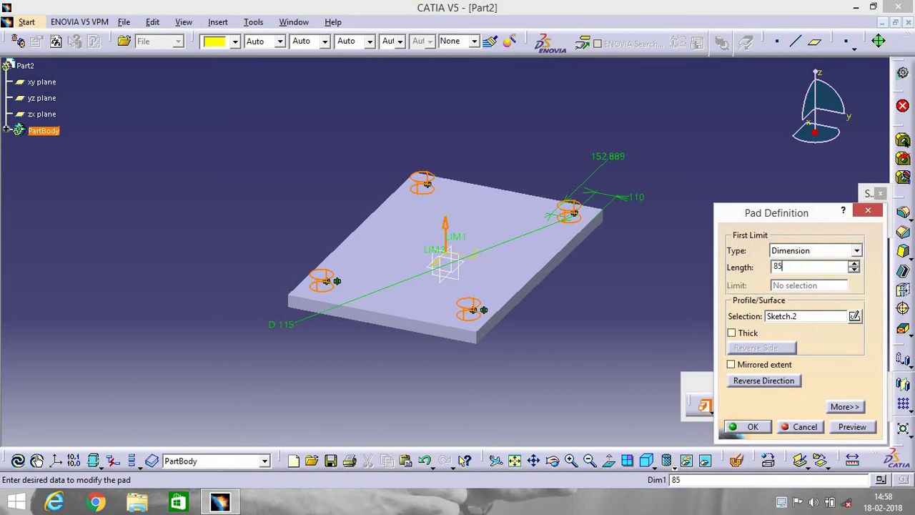
text(850)
key(Return)
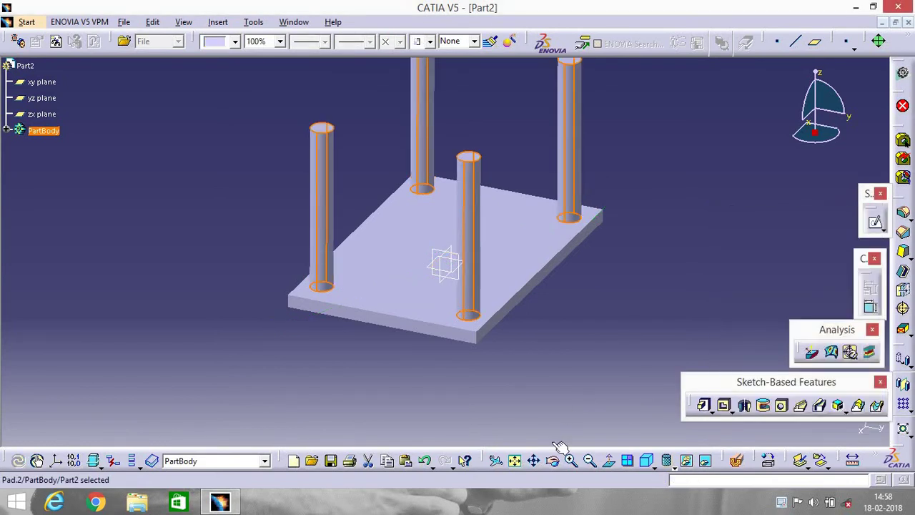
Apply the Fence 1 wood material from the Default Material Catalog to the whole table body
click(514, 460)
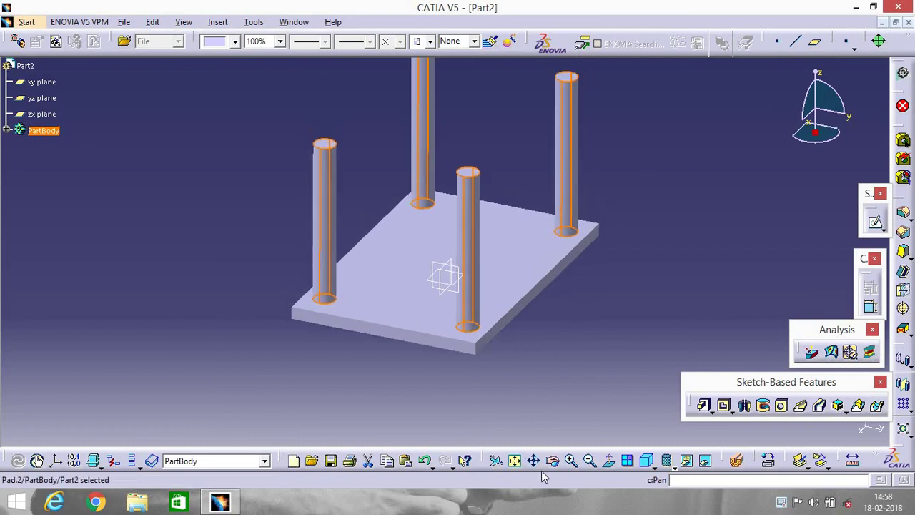
click(554, 462)
drag(514, 379, 230, 140)
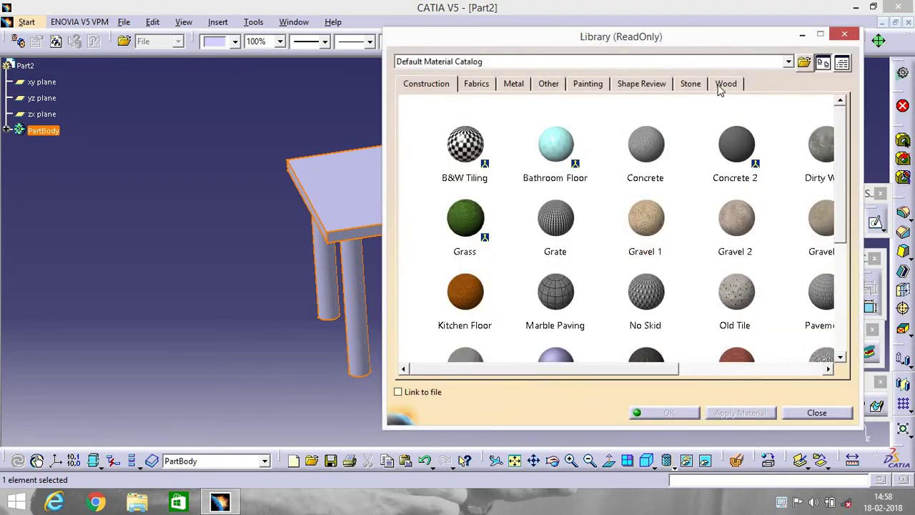
click(718, 85)
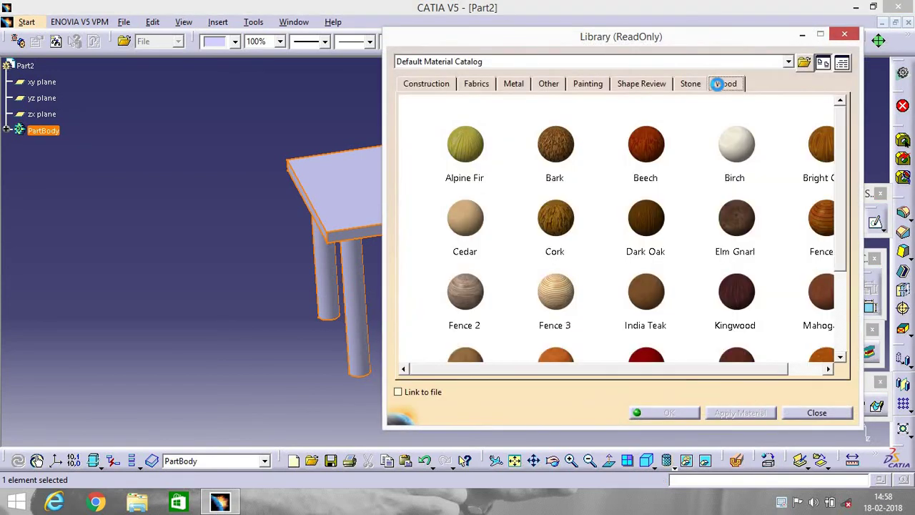
click(829, 230)
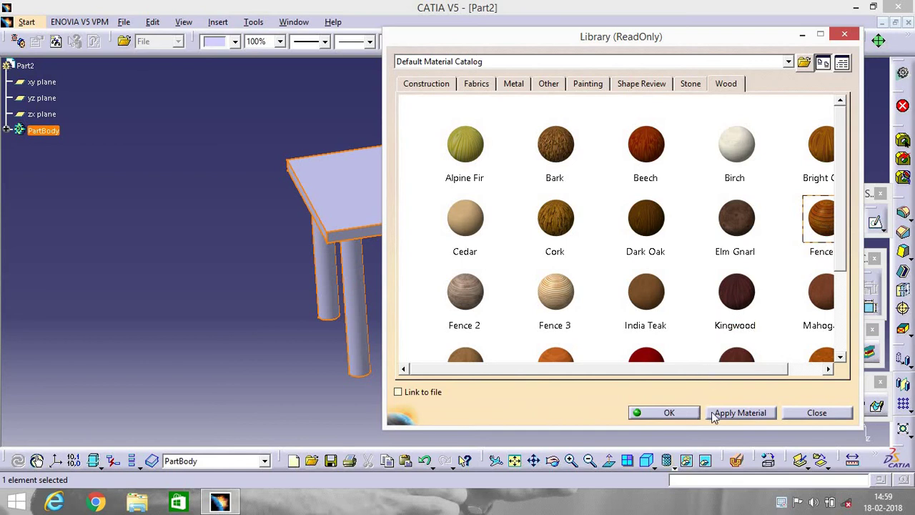
click(715, 414)
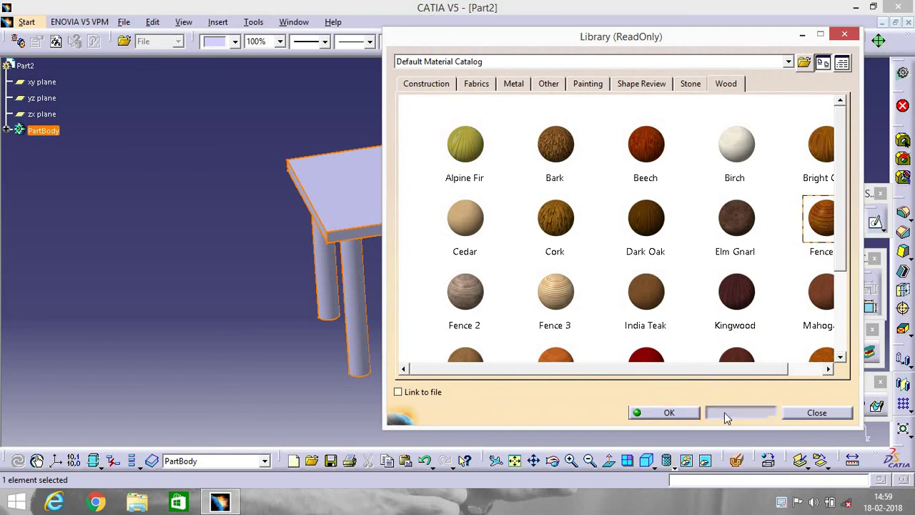
click(689, 413)
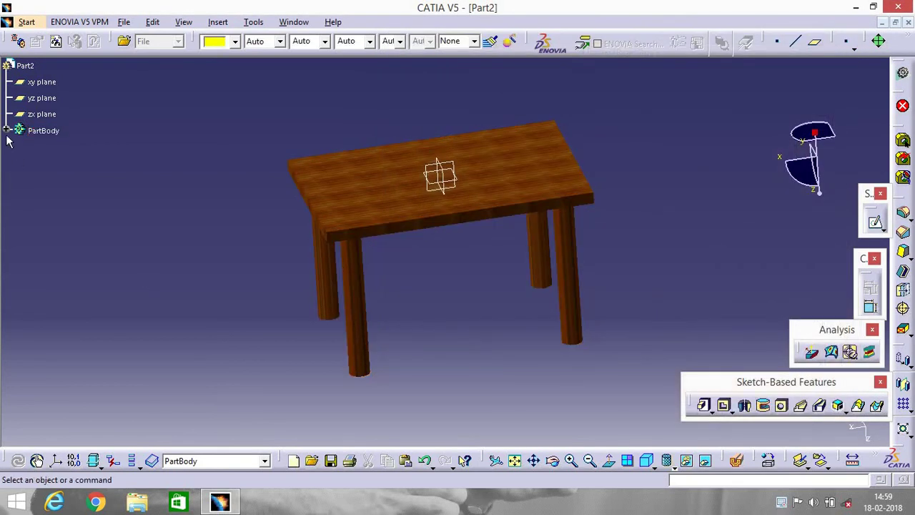
Adjust the Fence 1 material's lighting to ambient 0.99, specular 1.00, roughness 1.00 and reflectivity 0.10
click(6, 130)
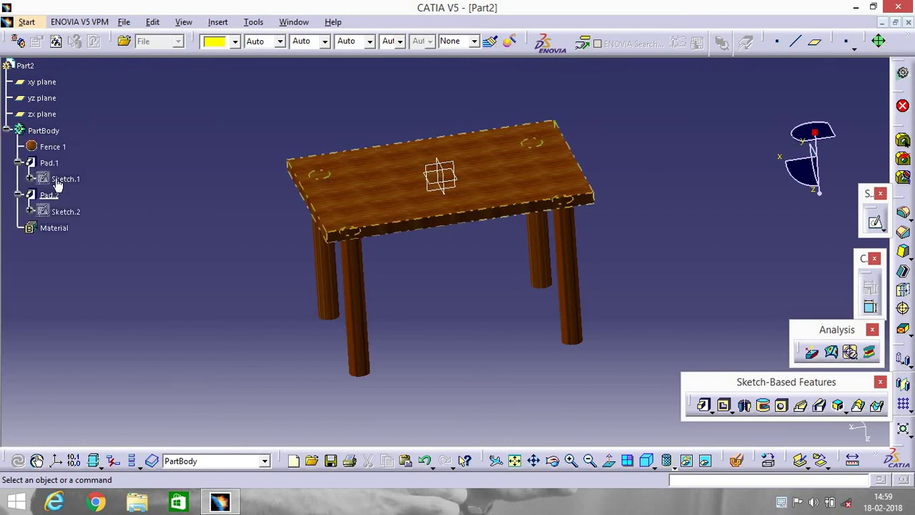
click(53, 147)
right_click(48, 147)
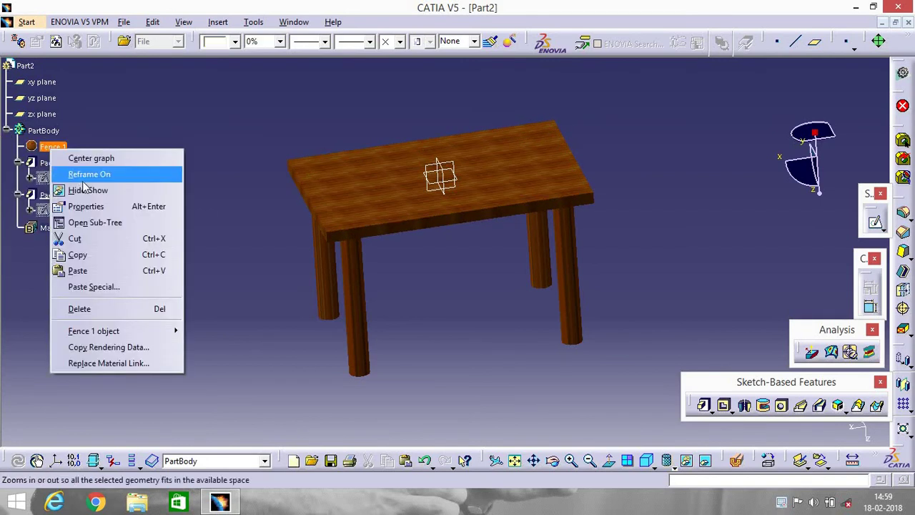
click(90, 205)
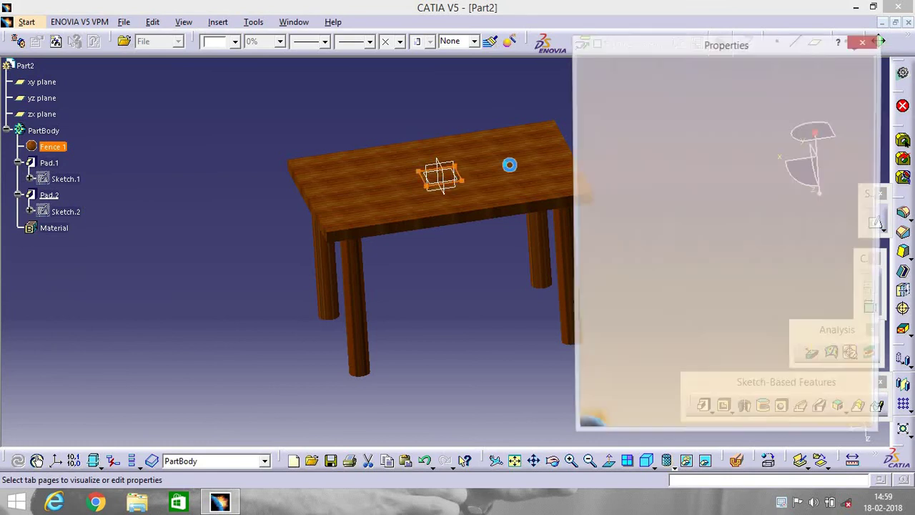
drag(725, 214, 734, 214)
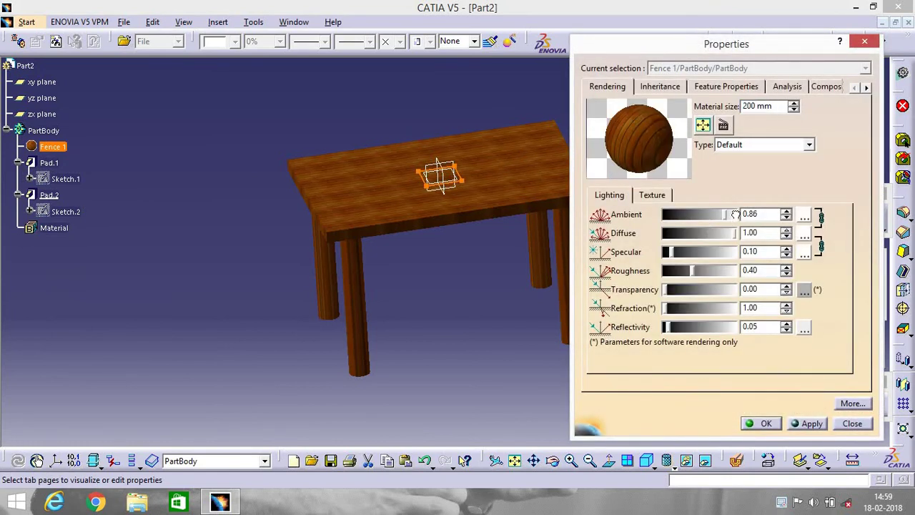
click(733, 251)
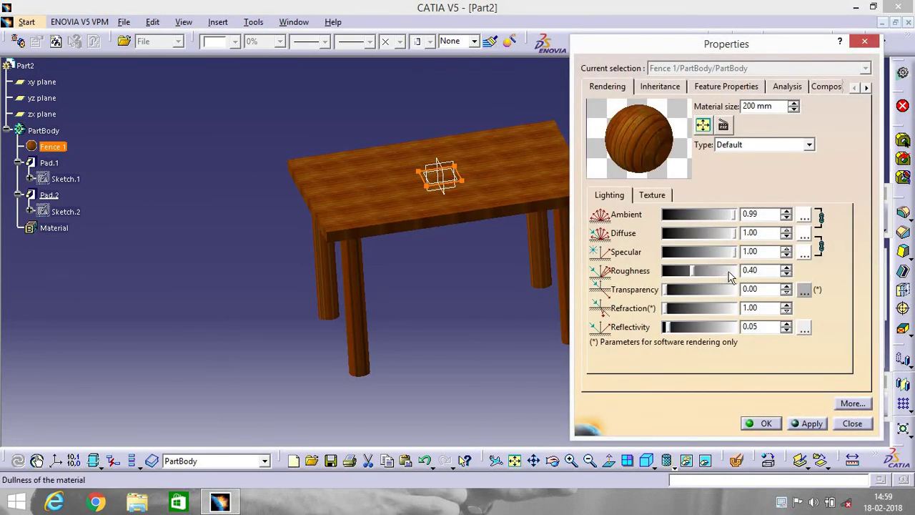
click(732, 270)
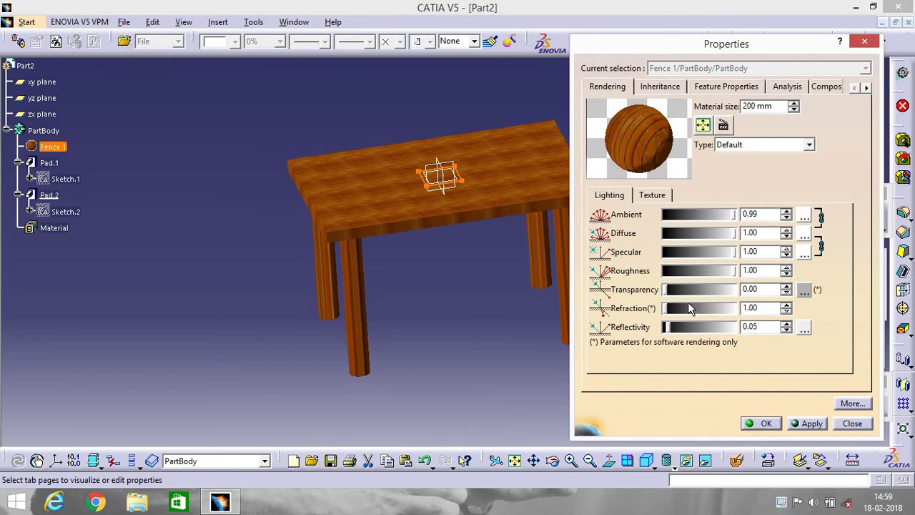
drag(668, 327, 671, 327)
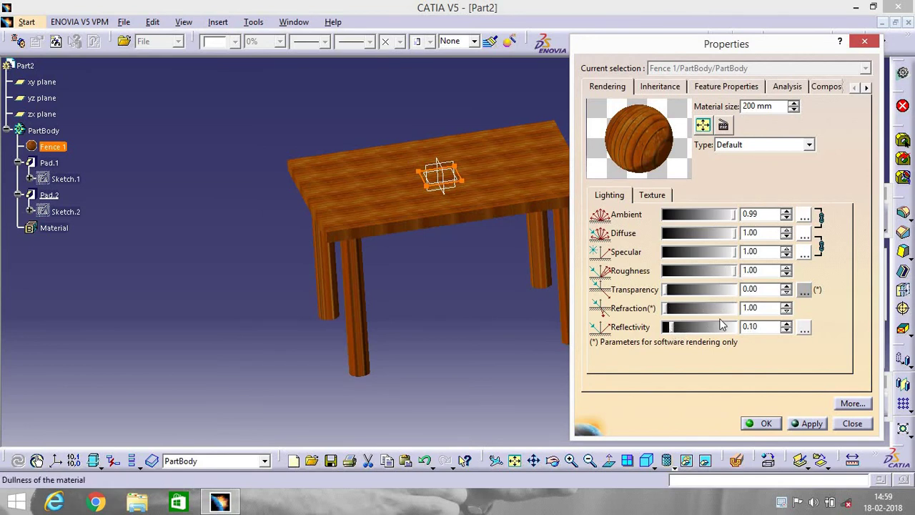
click(768, 423)
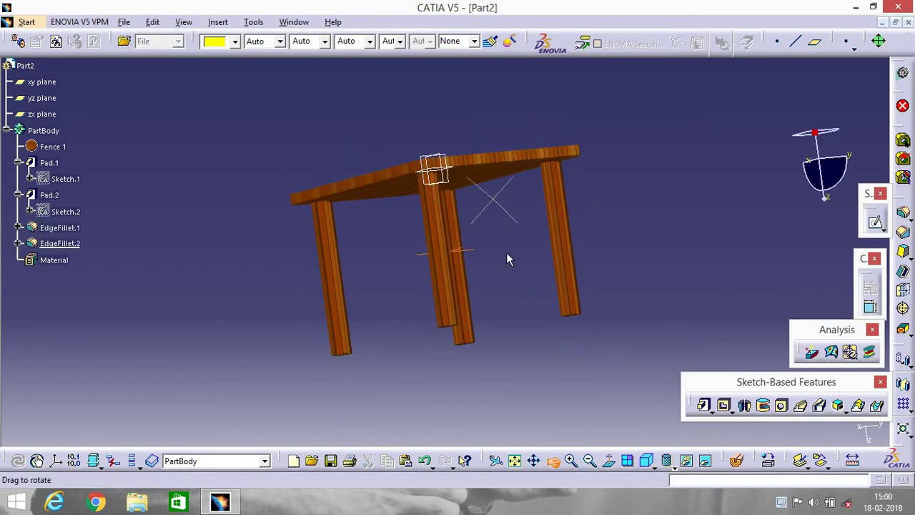
middle_drag(506, 259, 593, 429)
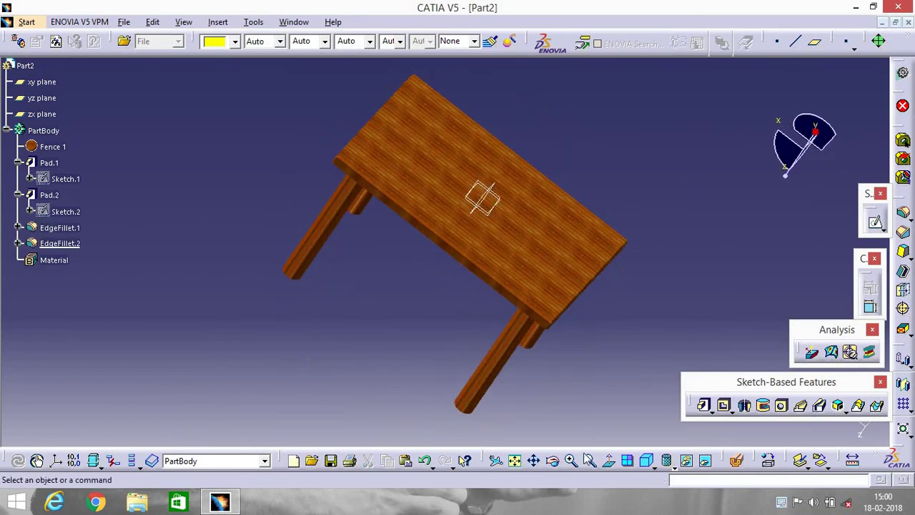
click(571, 460)
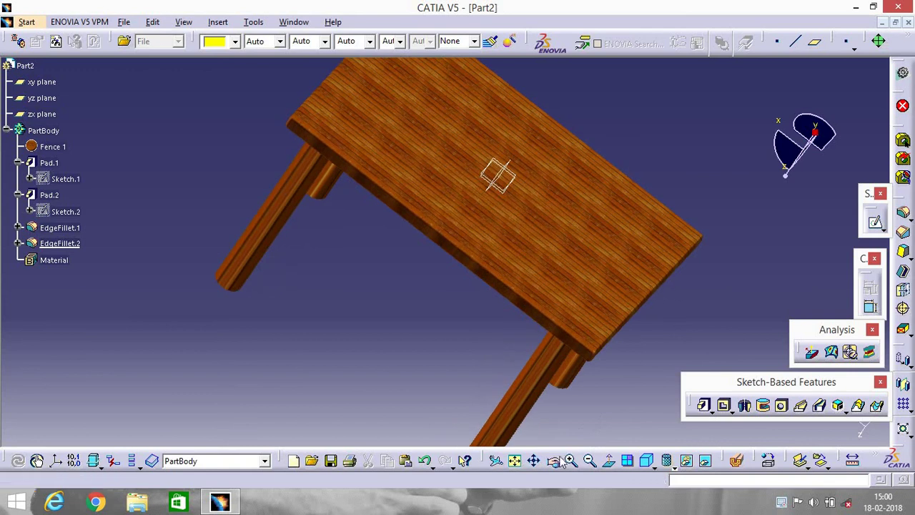
middle_drag(570, 402, 594, 268)
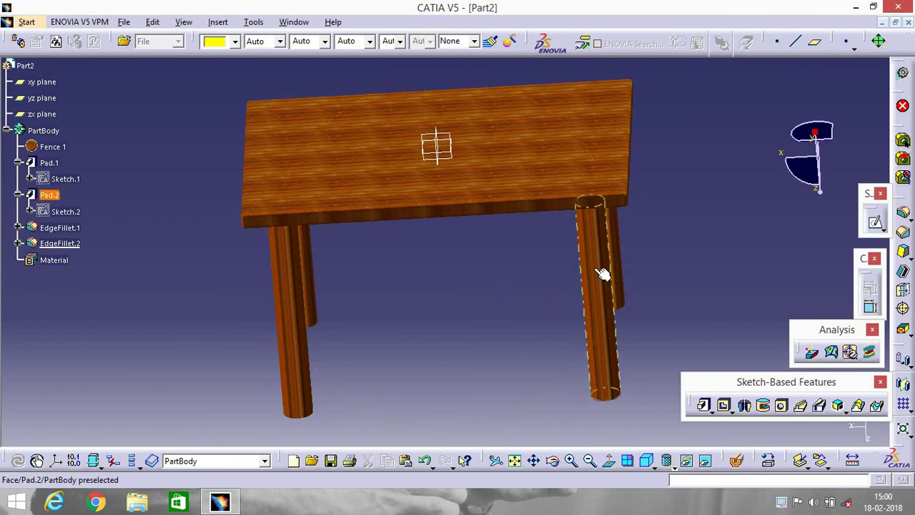